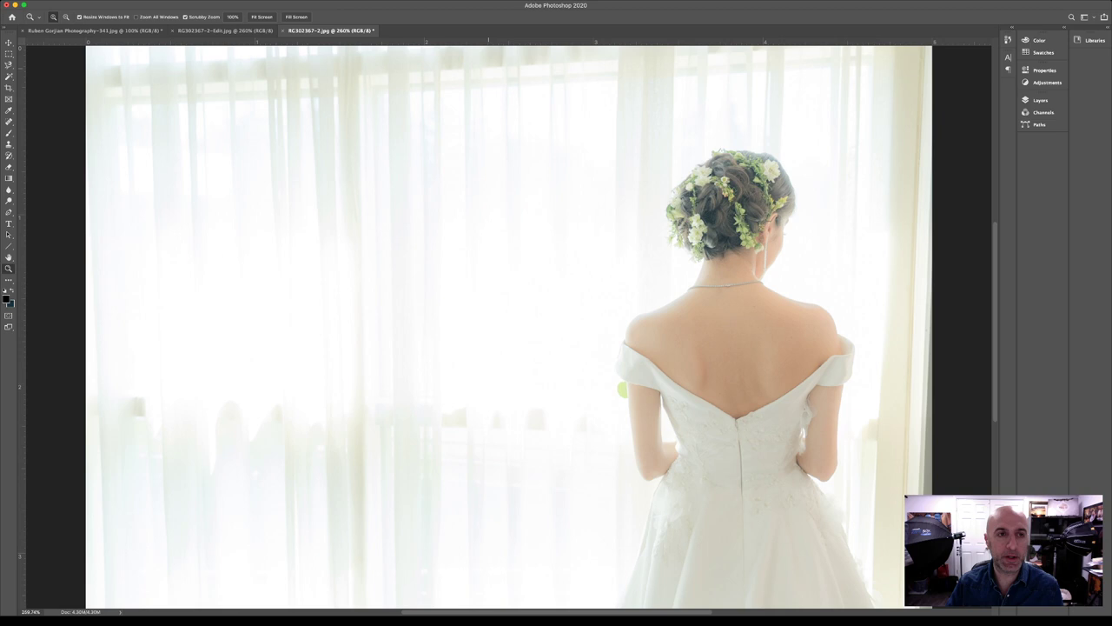
Step: Compare the finished Edit tab against RC302367-2.jpg, ending on the original curtained photo
{"action": "key", "text": "ctrl+shift+Tab"}
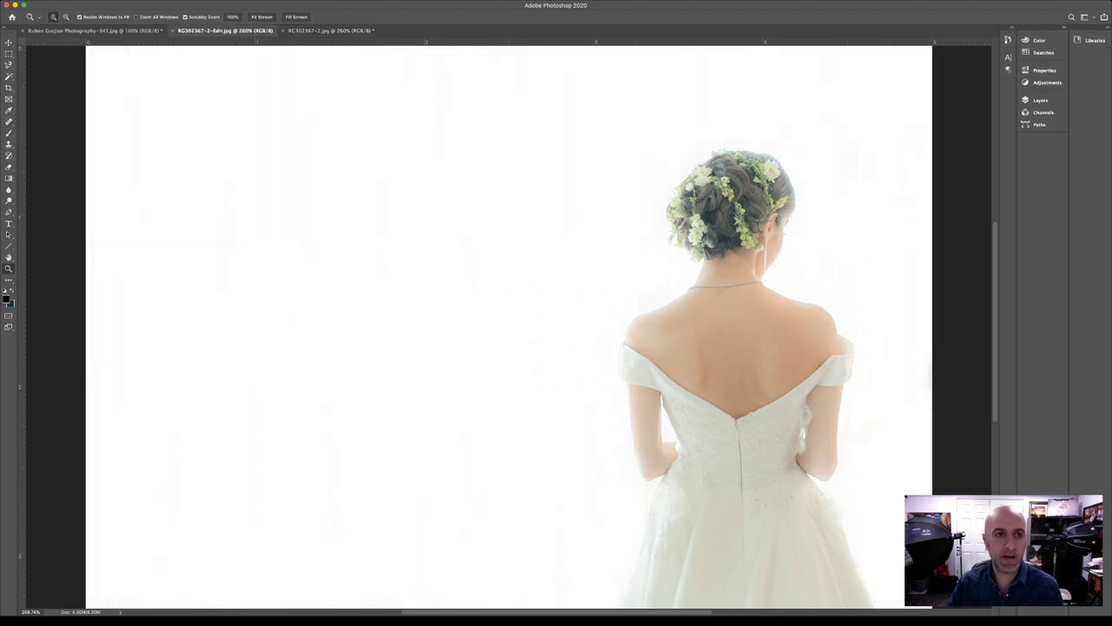
{"action": "key", "text": "ctrl+Tab"}
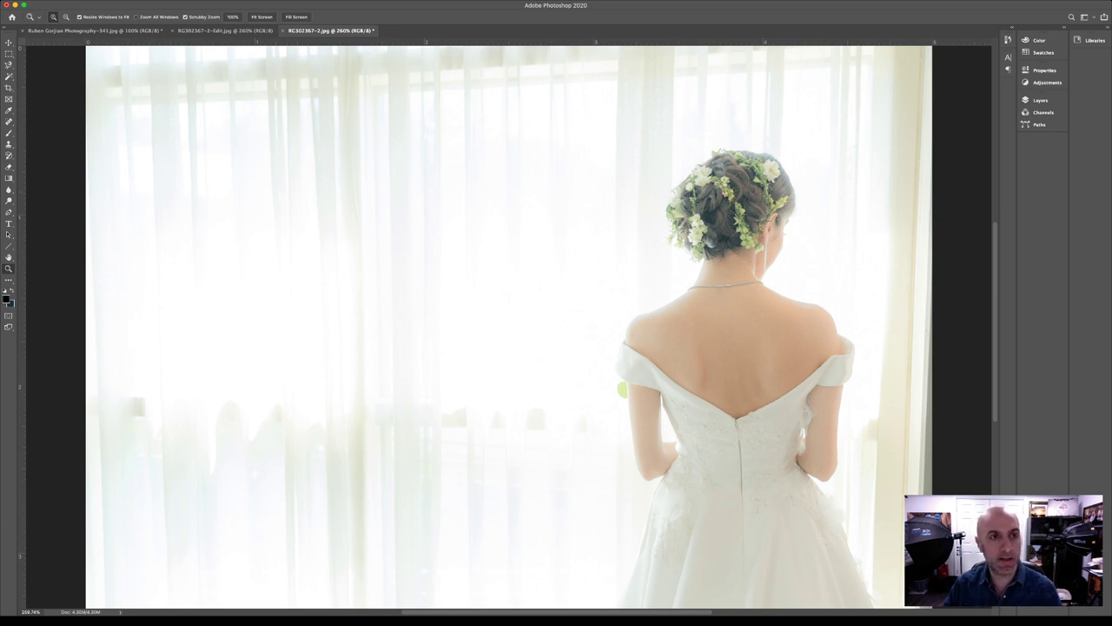
{"action": "left_click", "coordinate": [225, 30]}
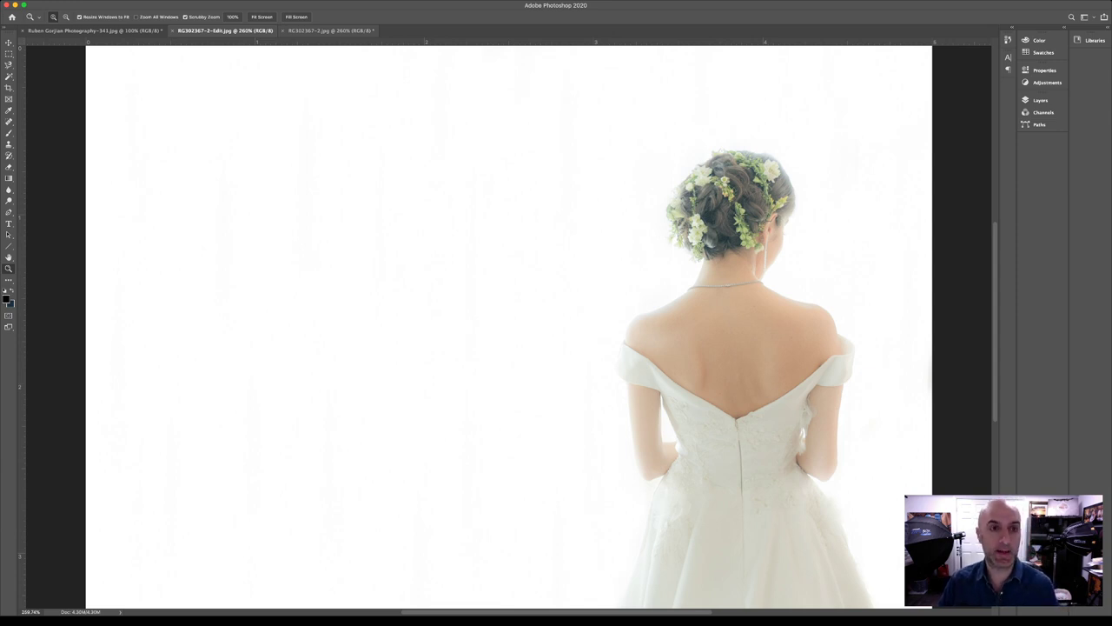
{"action": "key", "text": "ctrl+Tab"}
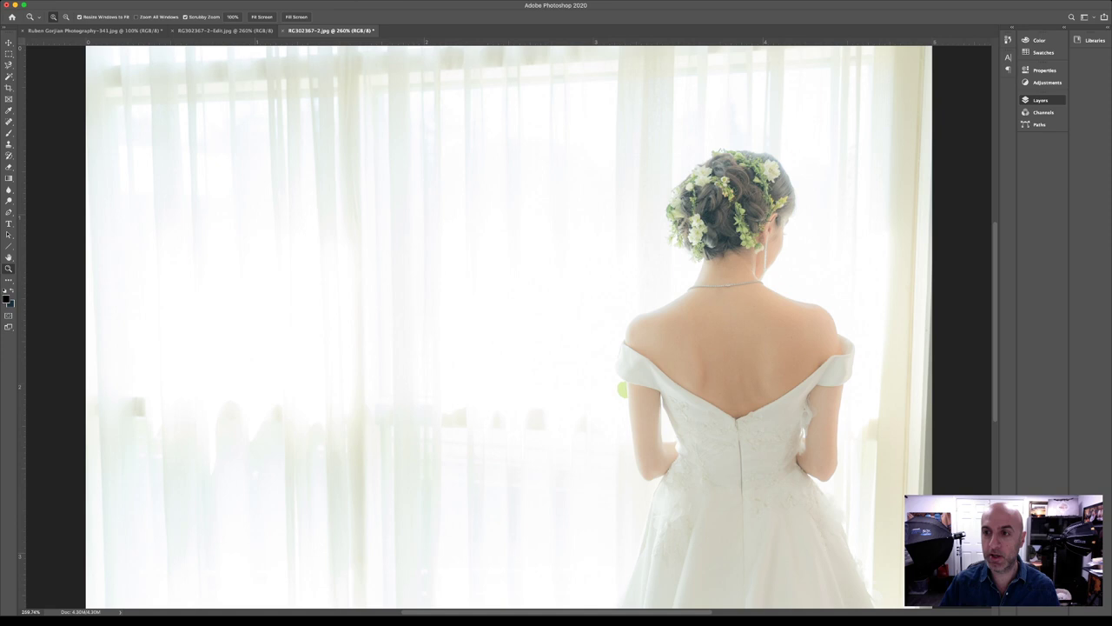
Step: Duplicate the photo layer and show the Layers panel alongside a high-brightness Brightness/Contrast adjustment
{"action": "key", "text": "ctrl+j"}
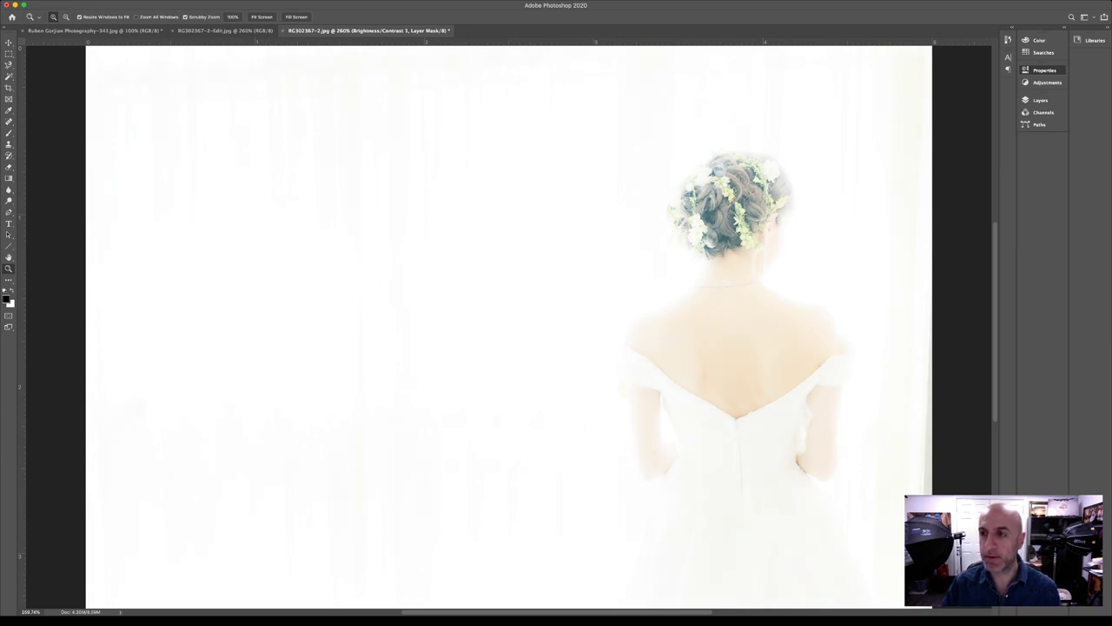
{"action": "key", "text": "F7"}
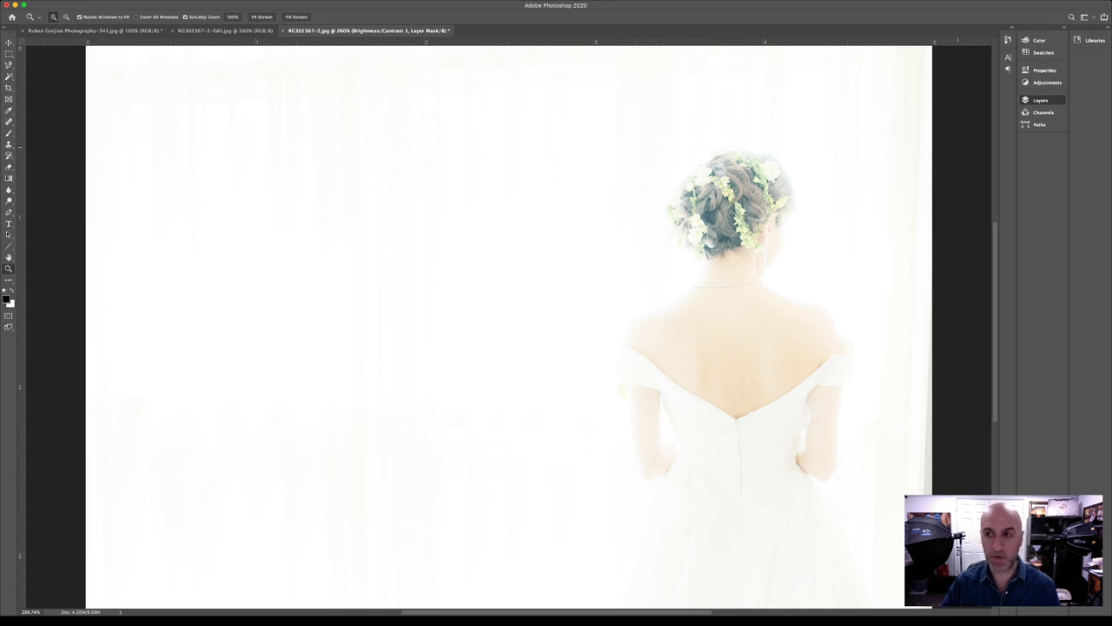
Step: Paint black on the adjustment mask over the bride's hair, back, right arm, shoulder and flowers
{"action": "key", "text": "b"}
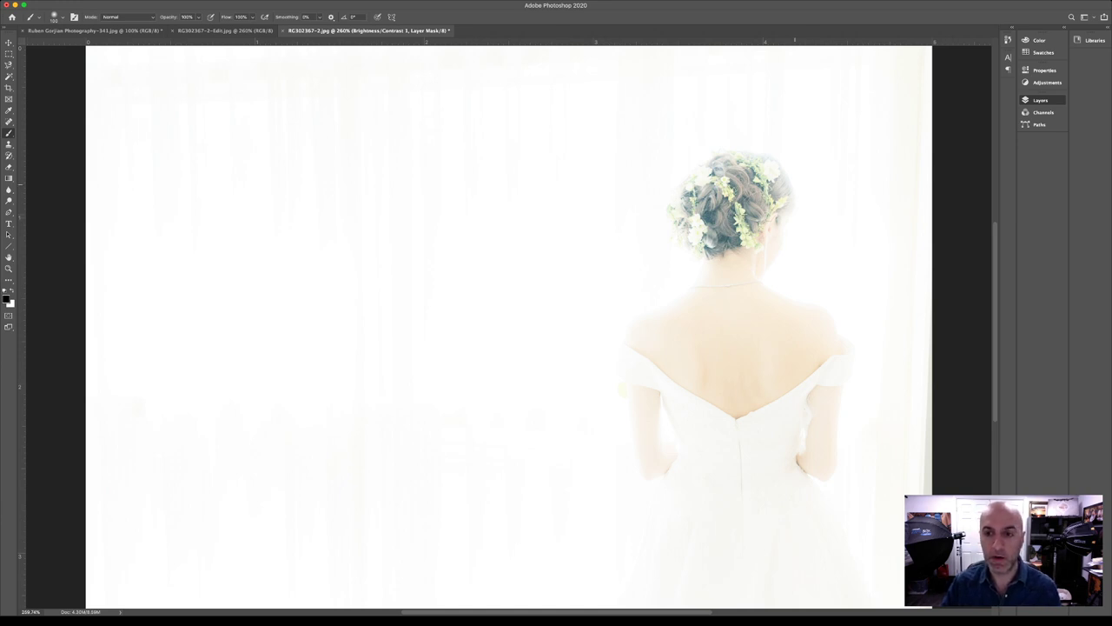
{"action": "mouse_move", "coordinate": [717, 174]}
{"action": "left_mouse_down"}
{"action": "mouse_move", "coordinate": [725, 360]}
{"action": "mouse_move", "coordinate": [704, 382]}
{"action": "mouse_move", "coordinate": [678, 348]}
{"action": "mouse_move", "coordinate": [646, 409]}
{"action": "mouse_move", "coordinate": [712, 409]}
{"action": "mouse_move", "coordinate": [744, 444]}
{"action": "mouse_move", "coordinate": [776, 374]}
{"action": "mouse_move", "coordinate": [764, 291]}
{"action": "mouse_move", "coordinate": [813, 400]}
{"action": "mouse_move", "coordinate": [812, 322]}
{"action": "mouse_move", "coordinate": [833, 400]}
{"action": "mouse_move", "coordinate": [782, 504]}
{"action": "mouse_move", "coordinate": [730, 539]}
{"action": "mouse_move", "coordinate": [690, 434]}
{"action": "mouse_move", "coordinate": [686, 522]}
{"action": "mouse_move", "coordinate": [670, 548]}
{"action": "mouse_move", "coordinate": [662, 491]}
{"action": "mouse_move", "coordinate": [669, 591]}
{"action": "mouse_move", "coordinate": [717, 539]}
{"action": "mouse_move", "coordinate": [756, 565]}
{"action": "mouse_move", "coordinate": [800, 556]}
{"action": "mouse_move", "coordinate": [830, 531]}
{"action": "mouse_move", "coordinate": [817, 504]}
{"action": "mouse_move", "coordinate": [869, 604]}
{"action": "mouse_move", "coordinate": [648, 603]}
{"action": "mouse_move", "coordinate": [662, 461]}
{"action": "mouse_move", "coordinate": [648, 466]}
{"action": "left_mouse_up"}
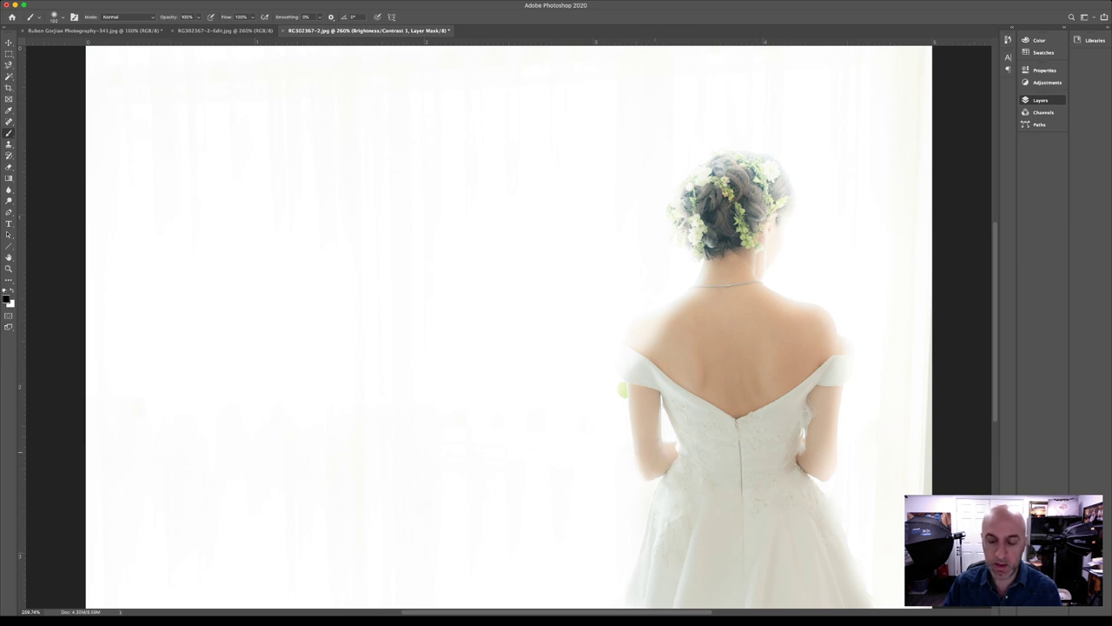
{"action": "left_click_drag", "start_coordinate": [839, 339], "coordinate": [823, 476]}
{"action": "left_click_drag", "start_coordinate": [671, 316], "coordinate": [637, 356]}
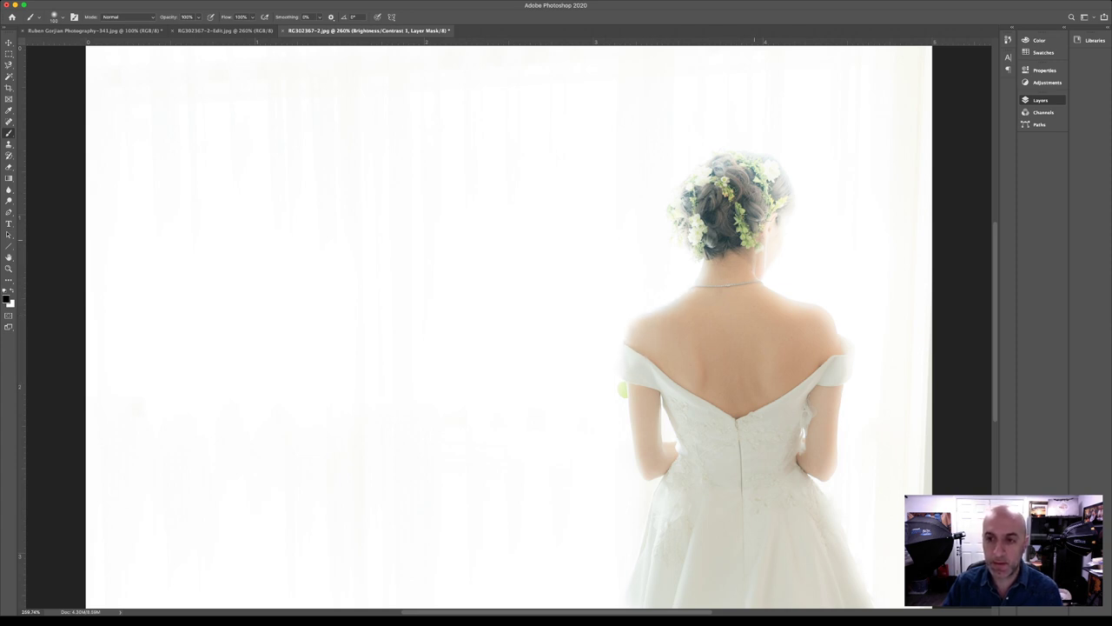
{"action": "mouse_move", "coordinate": [755, 231]}
{"action": "left_mouse_down"}
{"action": "mouse_move", "coordinate": [765, 174]}
{"action": "mouse_move", "coordinate": [782, 209]}
{"action": "mouse_move", "coordinate": [775, 184]}
{"action": "mouse_move", "coordinate": [696, 196]}
{"action": "mouse_move", "coordinate": [685, 222]}
{"action": "mouse_move", "coordinate": [686, 186]}
{"action": "mouse_move", "coordinate": [734, 163]}
{"action": "mouse_move", "coordinate": [766, 174]}
{"action": "mouse_move", "coordinate": [712, 159]}
{"action": "left_mouse_up"}
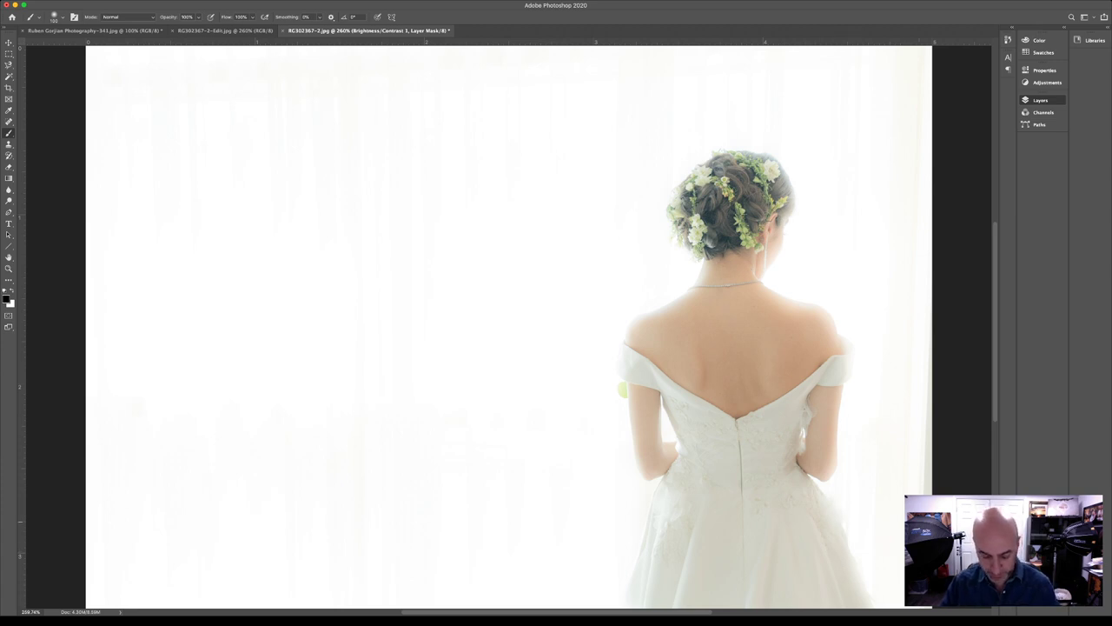
{"action": "key", "text": "x"}
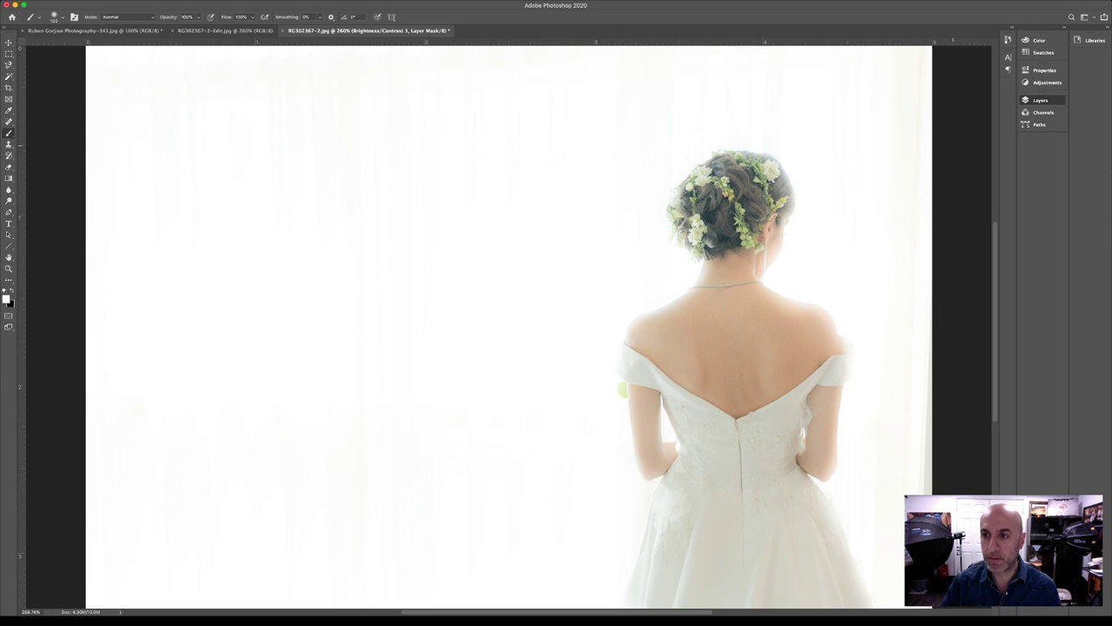
{"action": "key", "text": "super+2"}
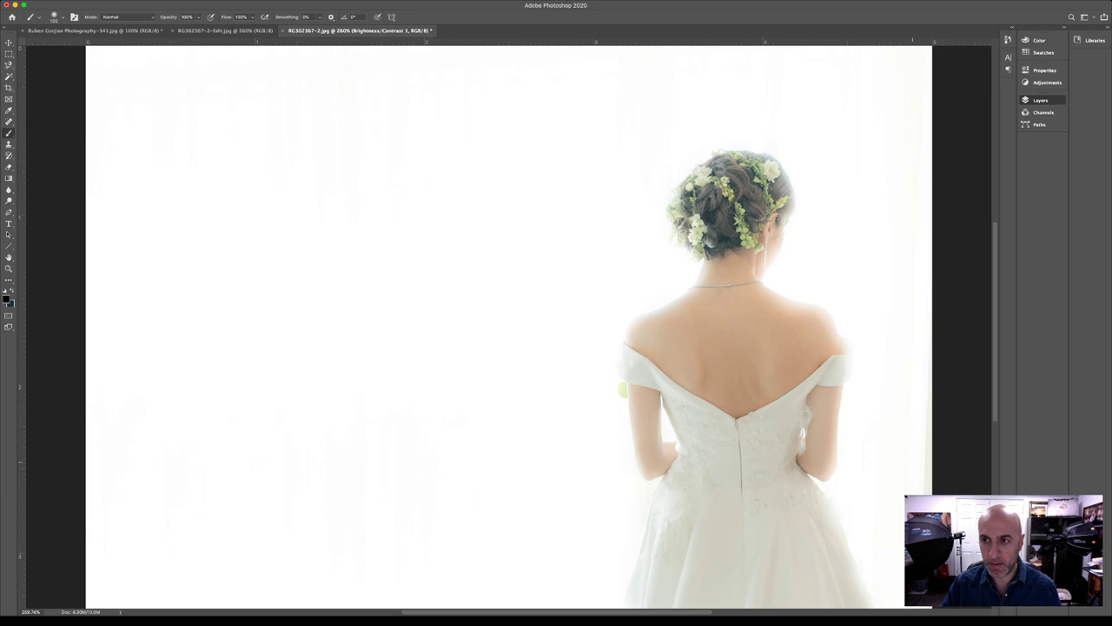
{"action": "key", "text": "ctrl+backslash"}
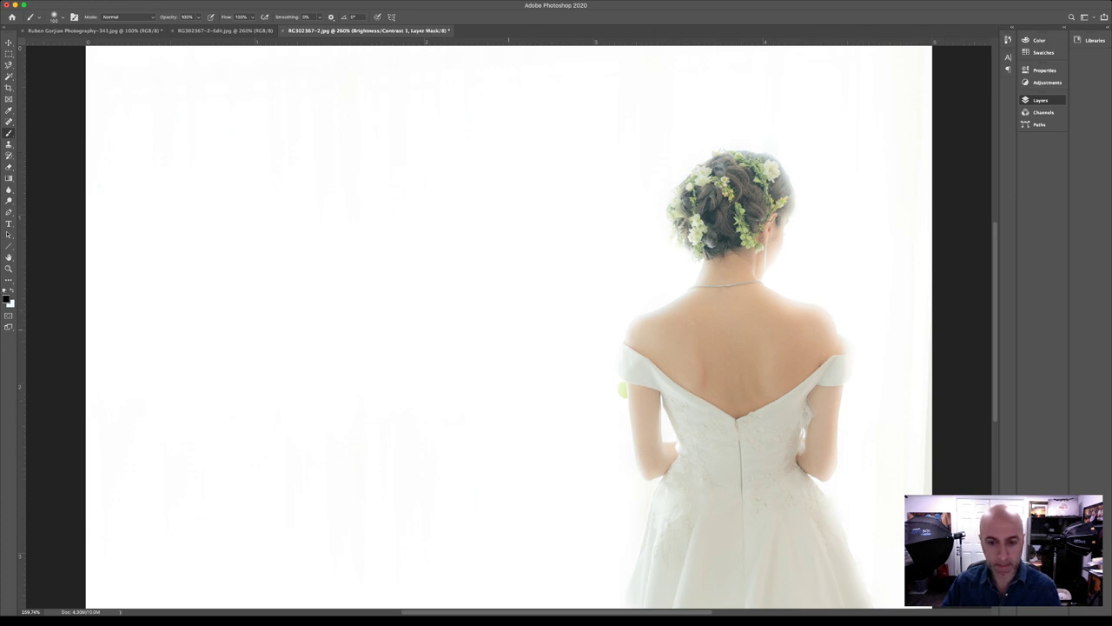
Step: Paint faint shading back beside the lower left dress, then compare briefly with the finished edit
{"action": "mouse_move", "coordinate": [574, 469]}
{"action": "left_mouse_down"}
{"action": "mouse_move", "coordinate": [535, 420]}
{"action": "mouse_move", "coordinate": [540, 391]}
{"action": "left_mouse_up"}
{"action": "key", "text": "x"}
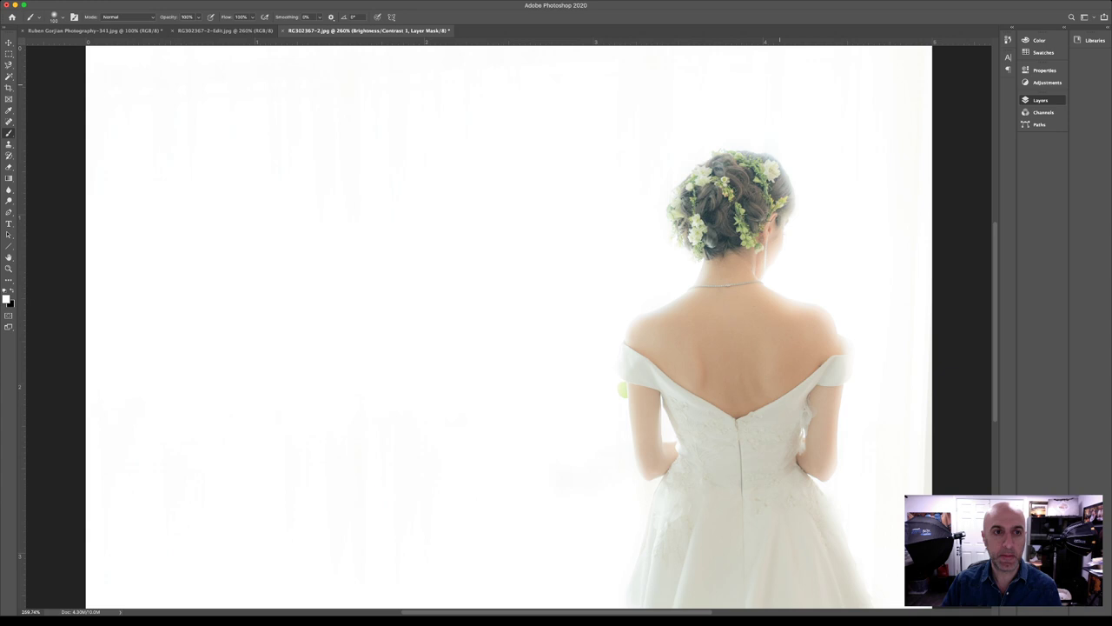
{"action": "key", "text": "x"}
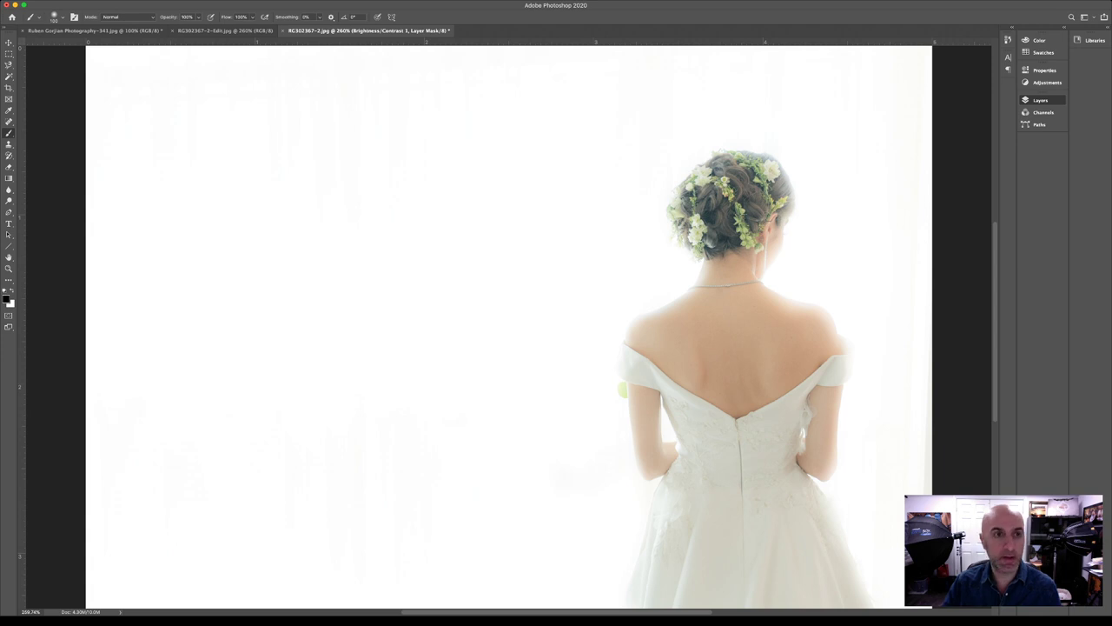
{"action": "key", "text": "ctrl+shift+Tab"}
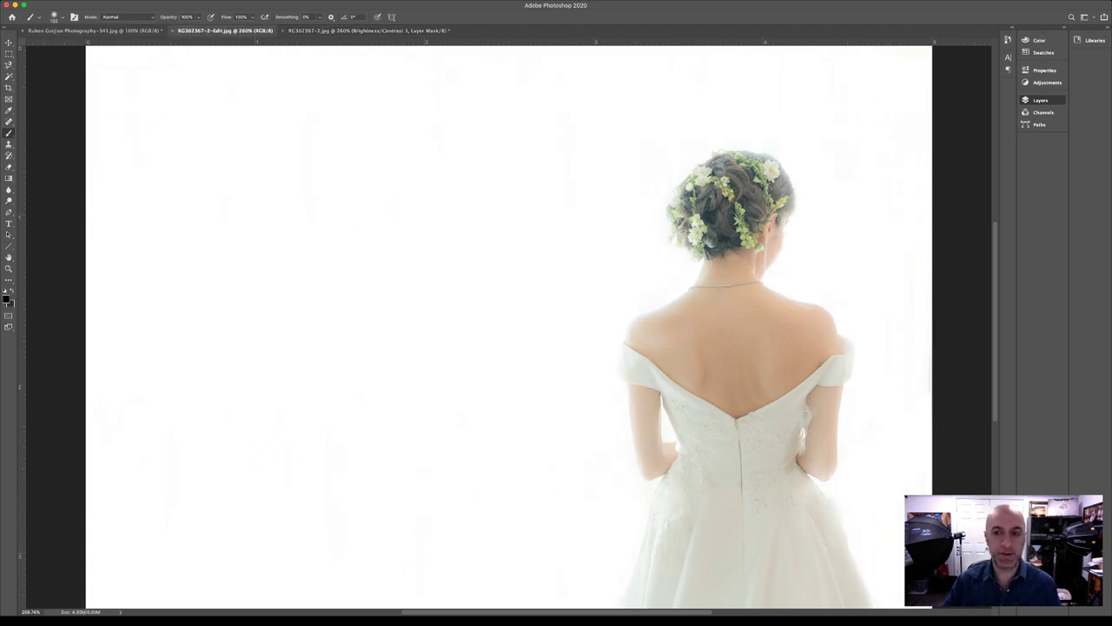
{"action": "key", "text": "ctrl+Tab"}
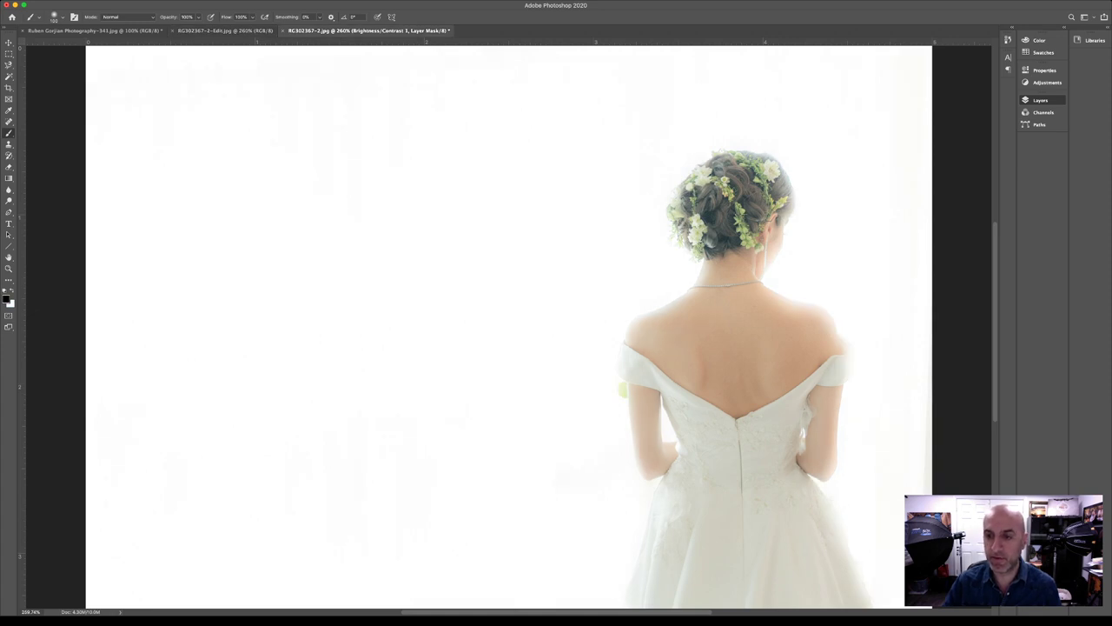